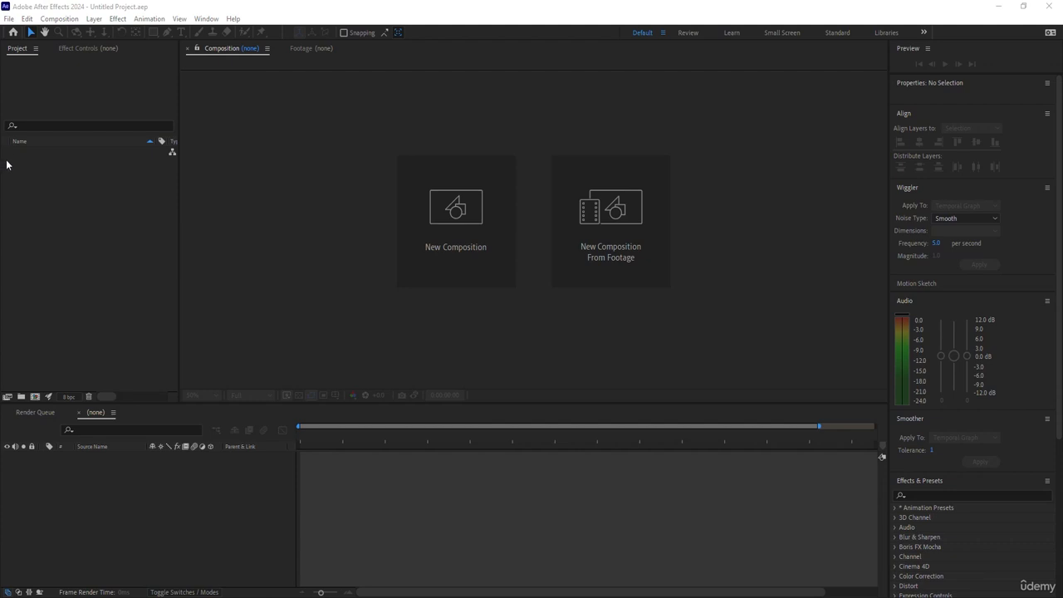
Create a new composition with a width and height of 500 px.
{"action": "right_click", "coordinate": [24, 208]}
{"action": "left_click", "coordinate": [71, 215]}
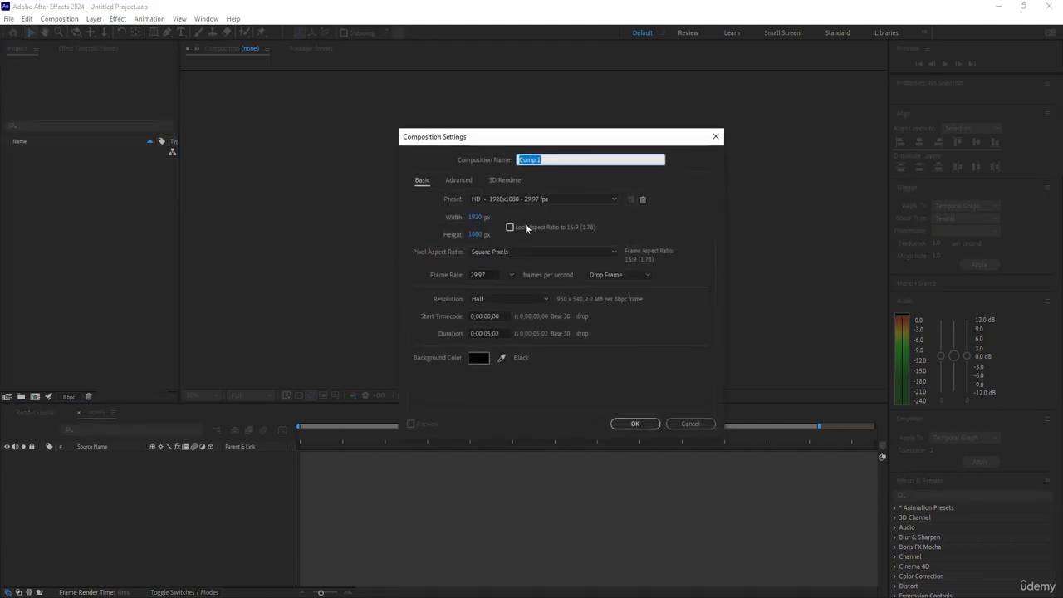
{"action": "left_click", "coordinate": [480, 218]}
{"action": "type", "text": "500"}
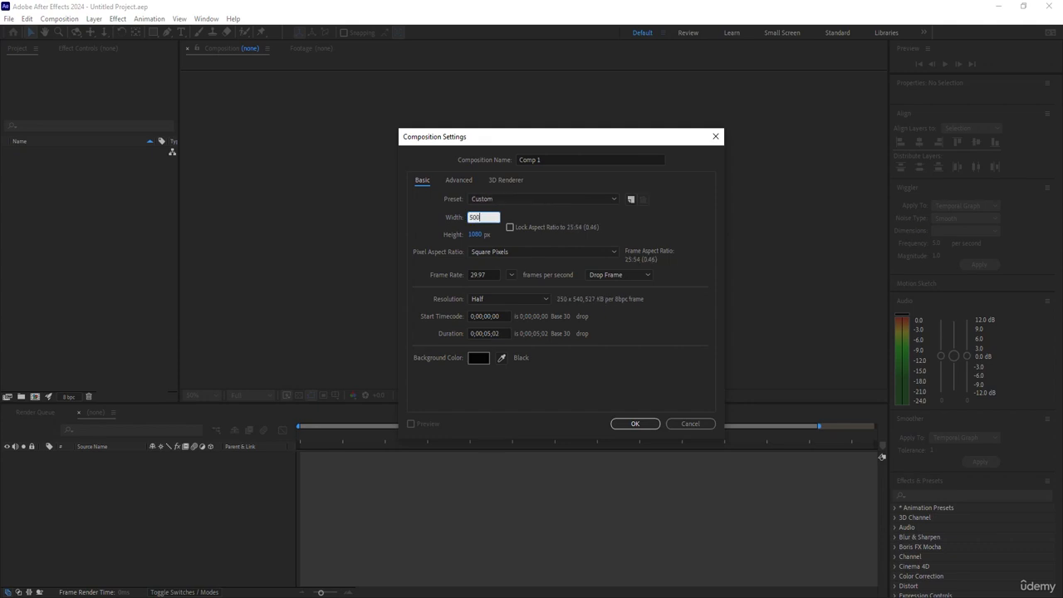
{"action": "key", "text": "Tab"}
{"action": "type", "text": "500"}
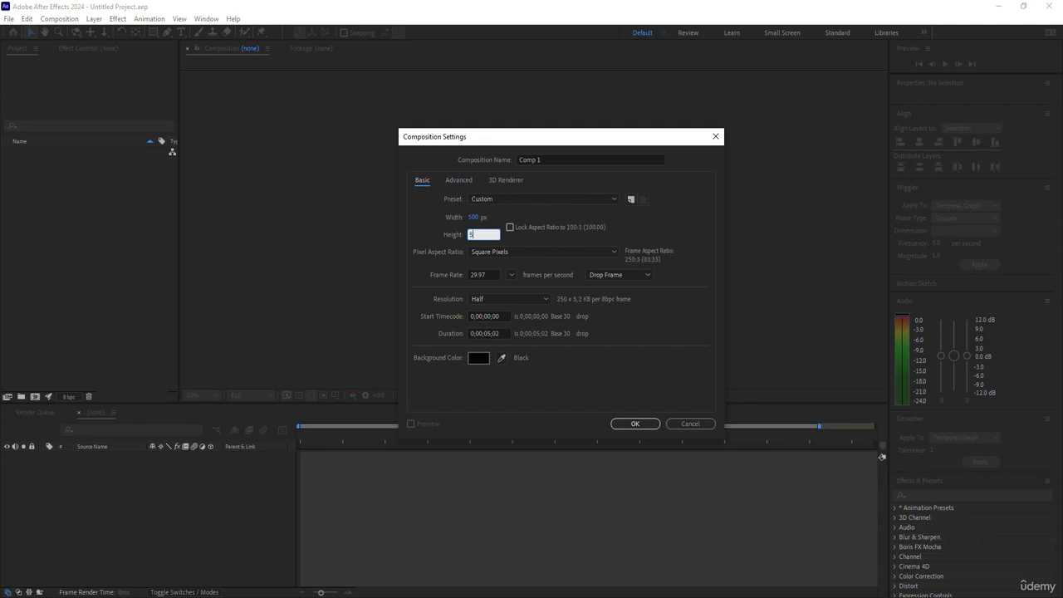
Set the composition duration to 0;00;03;02 and confirm the composition settings.
{"action": "left_click", "coordinate": [491, 330]}
{"action": "left_click_drag", "start_coordinate": [491, 330], "coordinate": [557, 333]}
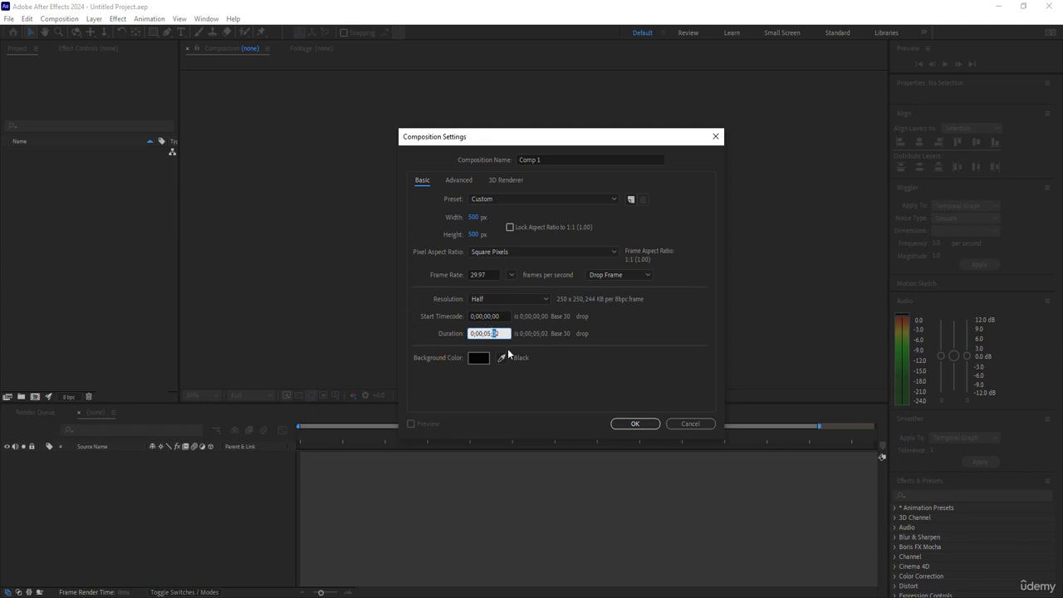
{"action": "key", "text": "BackSpace"}
{"action": "type", "text": "3"}
{"action": "key", "text": "Return"}
Add a new solid layer to the composition and set its color to orange.
{"action": "left_click_drag", "start_coordinate": [339, 428], "coordinate": [806, 432]}
{"action": "right_click", "coordinate": [127, 495]}
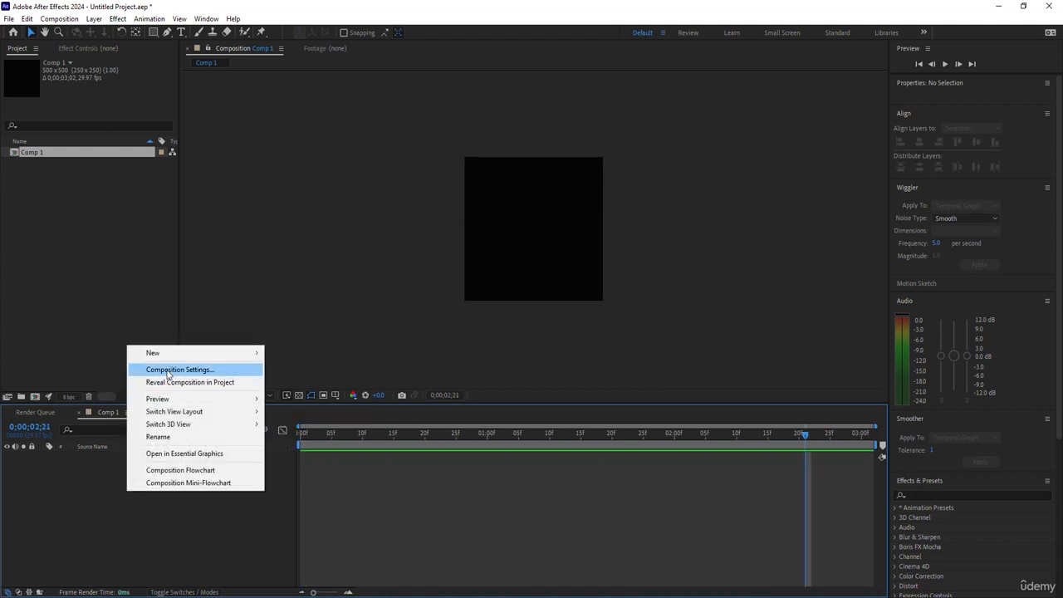
{"action": "mouse_move", "coordinate": [208, 353]}
{"action": "left_click", "coordinate": [334, 381]}
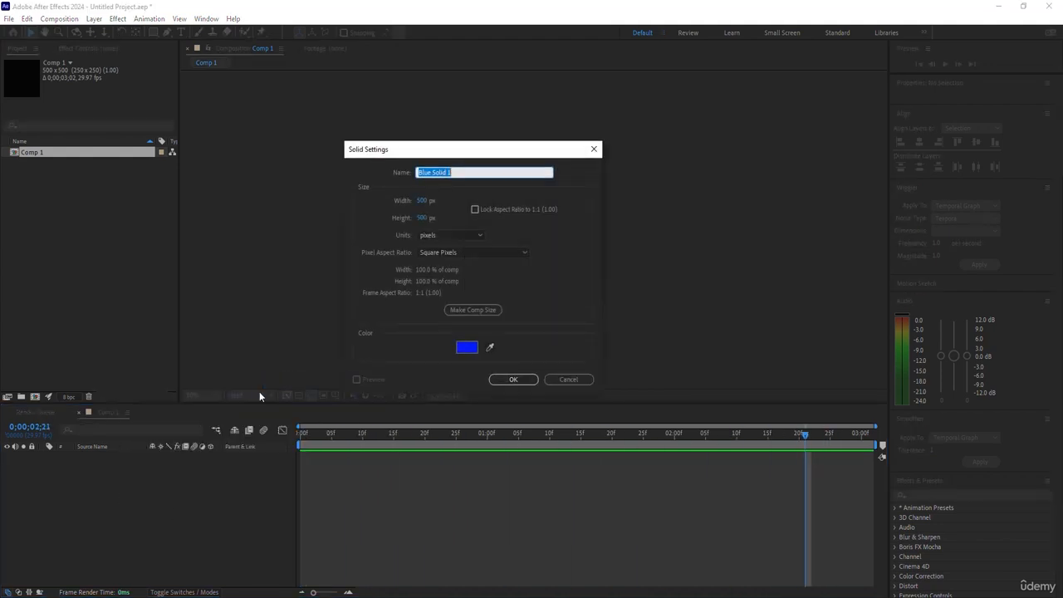
{"action": "left_click", "coordinate": [476, 347]}
{"action": "left_click_drag", "start_coordinate": [932, 273], "coordinate": [931, 333]}
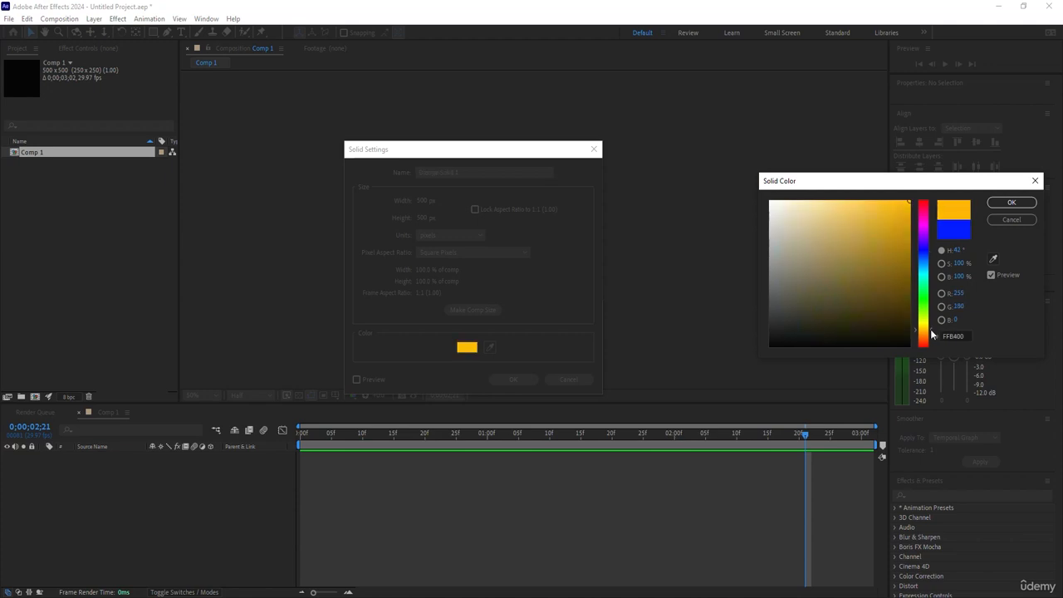
{"action": "left_click", "coordinate": [872, 297]}
{"action": "left_click", "coordinate": [1011, 202]}
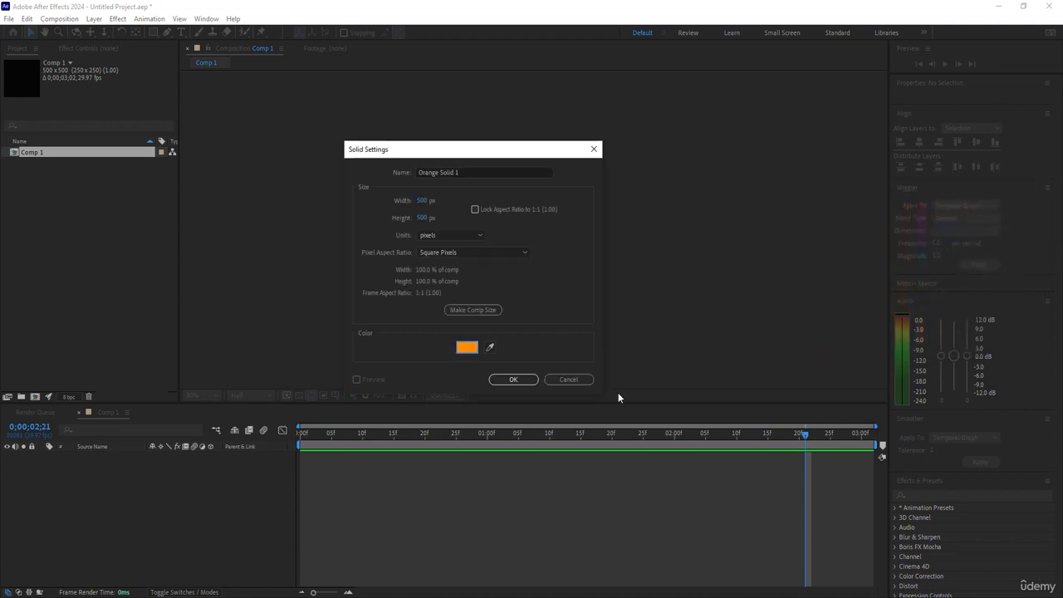
{"action": "left_click", "coordinate": [513, 380]}
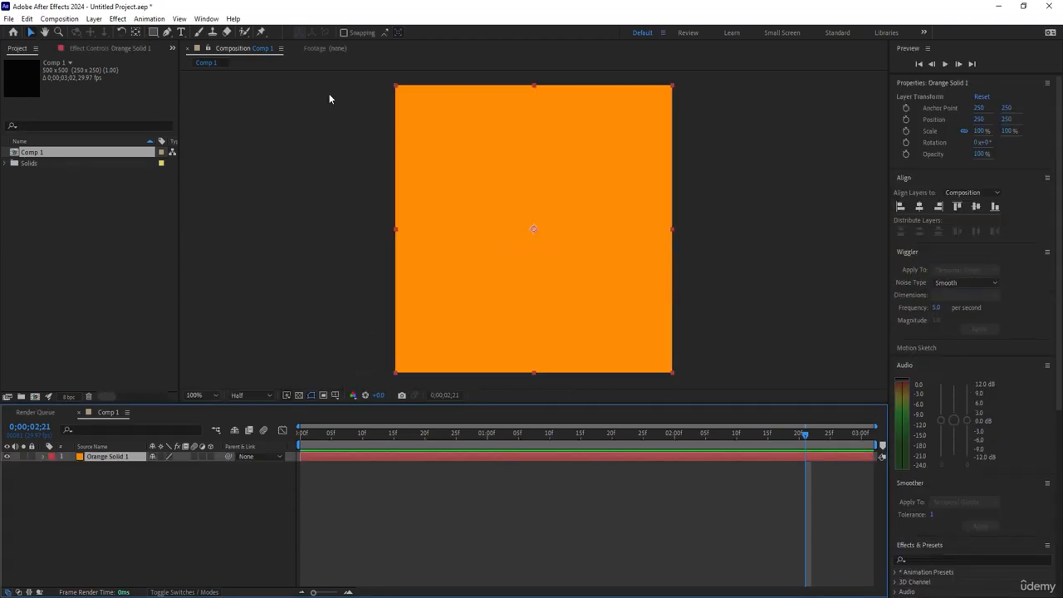
Draw a blue circle of about 272 px in the middle of the composition with the Ellipse Tool.
{"action": "left_click", "coordinate": [152, 32]}
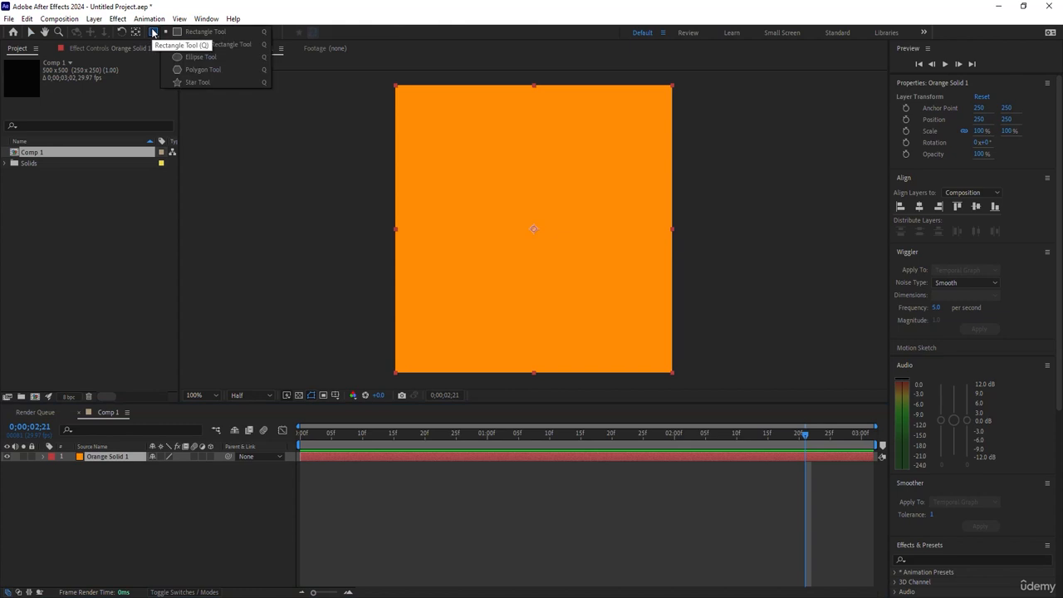
{"action": "left_click", "coordinate": [200, 56]}
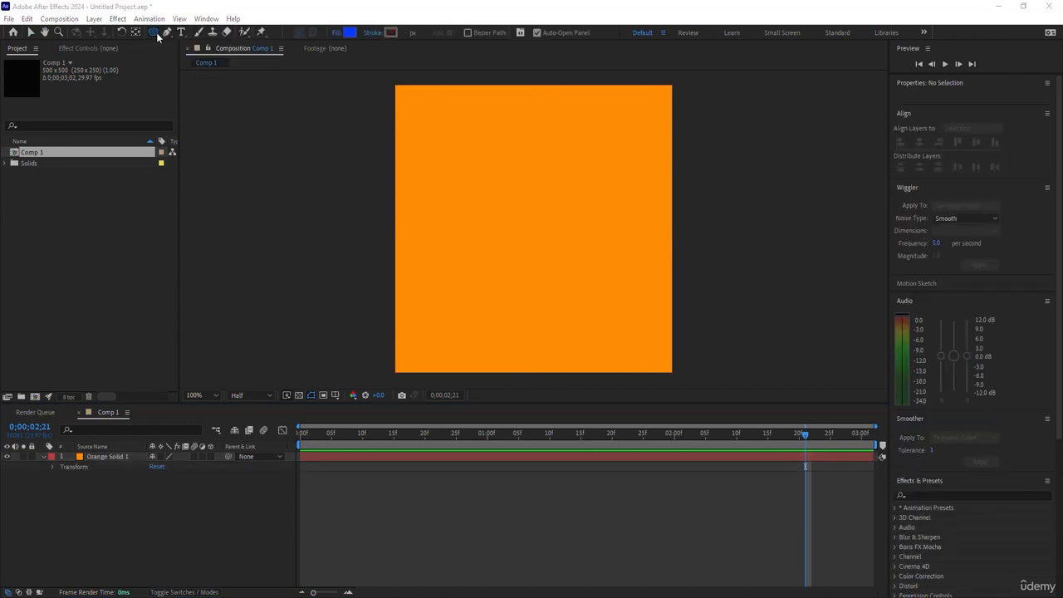
{"action": "left_click", "coordinate": [155, 34]}
{"action": "left_click_drag", "start_coordinate": [532, 231], "coordinate": [605, 307]}
{"action": "left_click", "coordinate": [30, 33]}
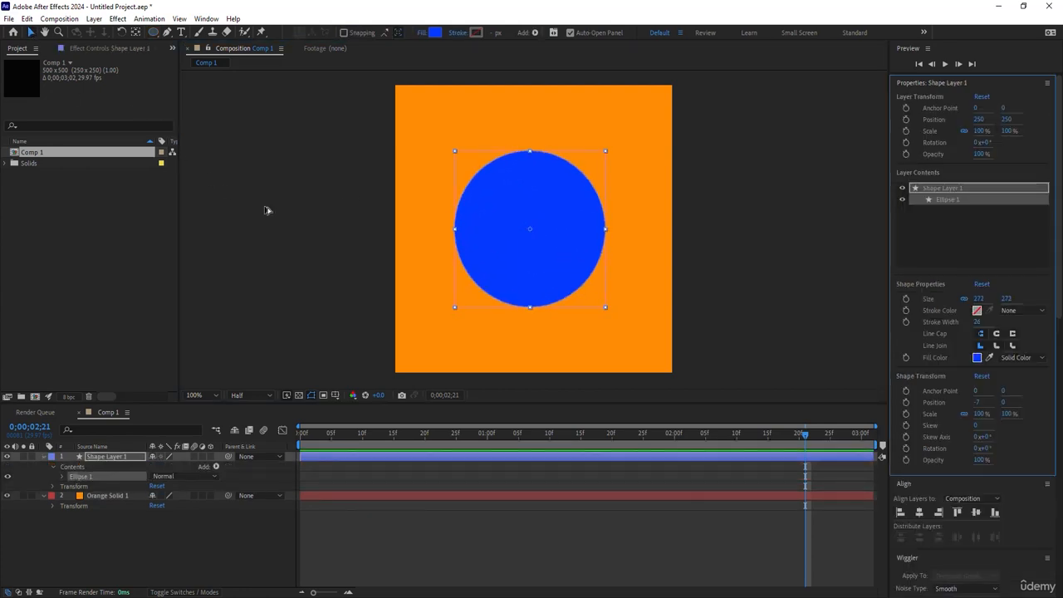
Center the anchor point on the circle and scale the shape layer up to about 116%.
{"action": "key", "text": "ctrl+alt+Home"}
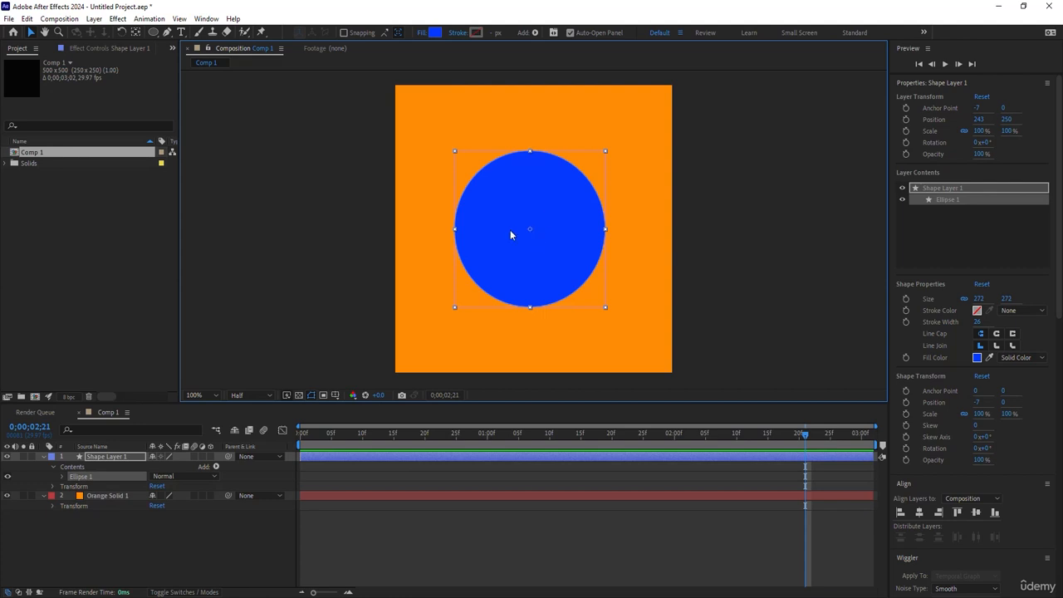
{"action": "left_click", "coordinate": [133, 564]}
{"action": "left_click", "coordinate": [110, 456]}
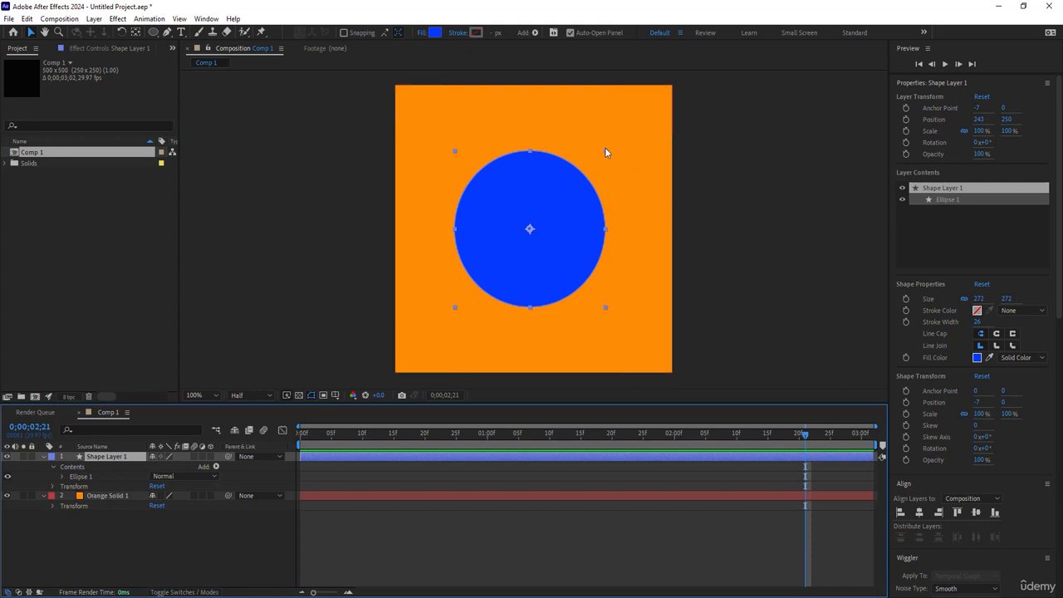
{"action": "left_click_drag", "start_coordinate": [605, 149], "coordinate": [617, 138]}
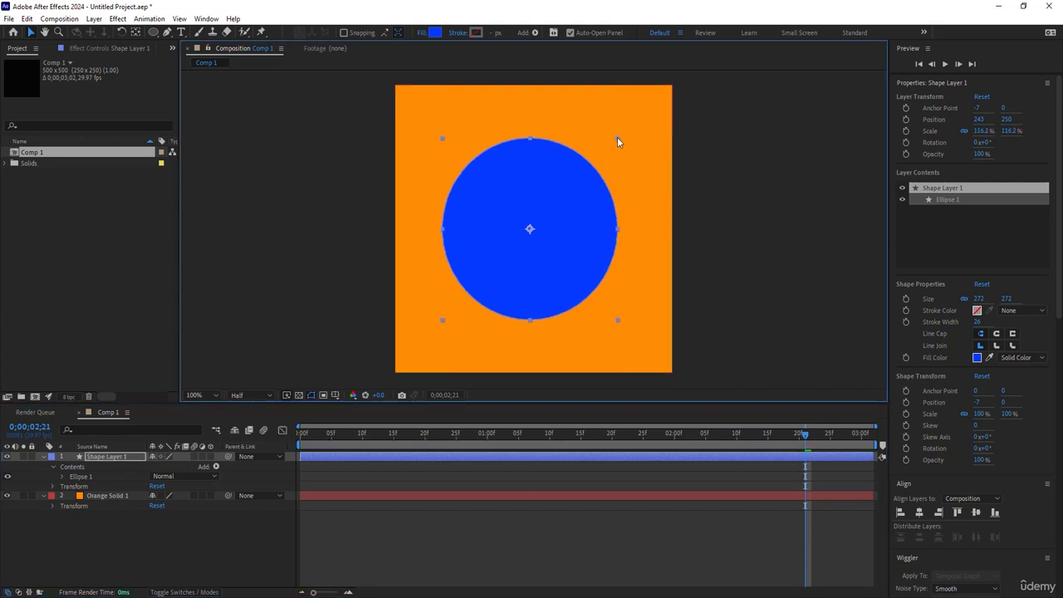
Add a Zig Zag operator to the shape layer, with size 29 and 4 ridges per segment.
{"action": "left_click", "coordinate": [216, 467]}
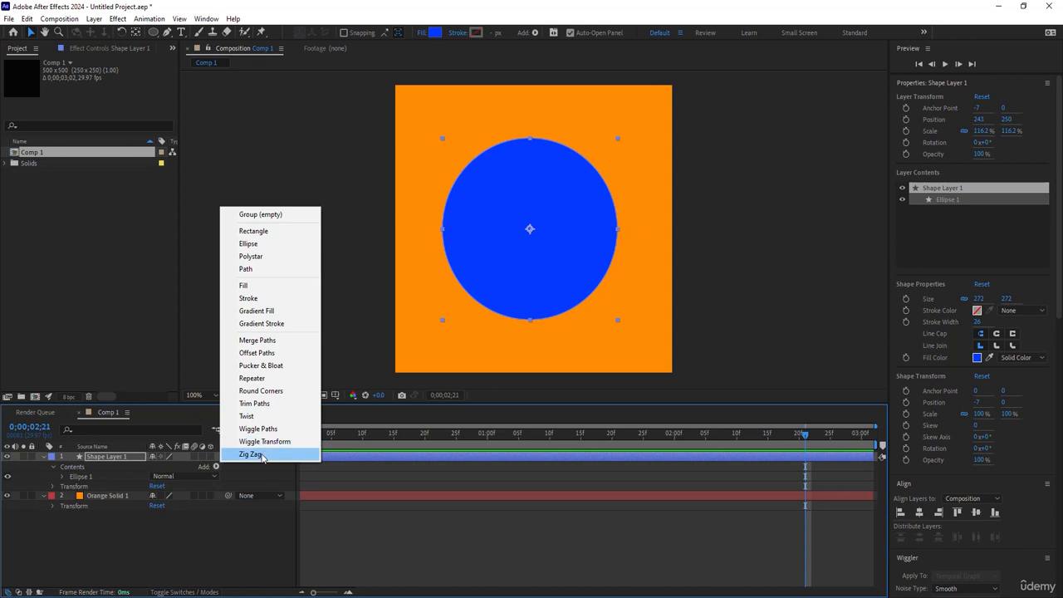
{"action": "left_click", "coordinate": [262, 456]}
{"action": "left_click", "coordinate": [62, 487]}
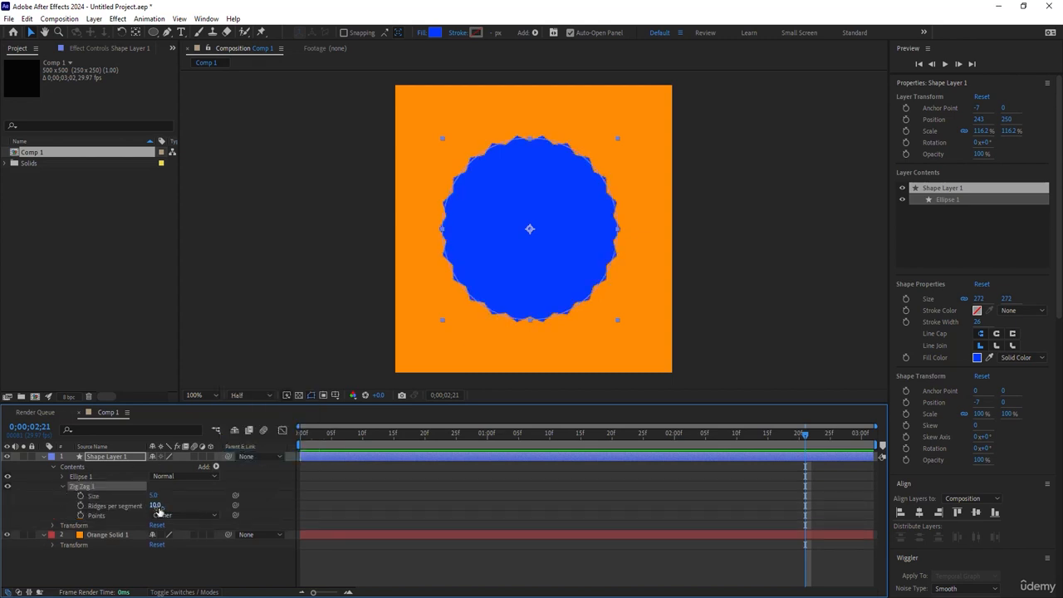
{"action": "mouse_move", "coordinate": [156, 494]}
{"action": "left_mouse_down"}
{"action": "mouse_move", "coordinate": [169, 491]}
{"action": "mouse_move", "coordinate": [152, 504]}
{"action": "left_mouse_up"}
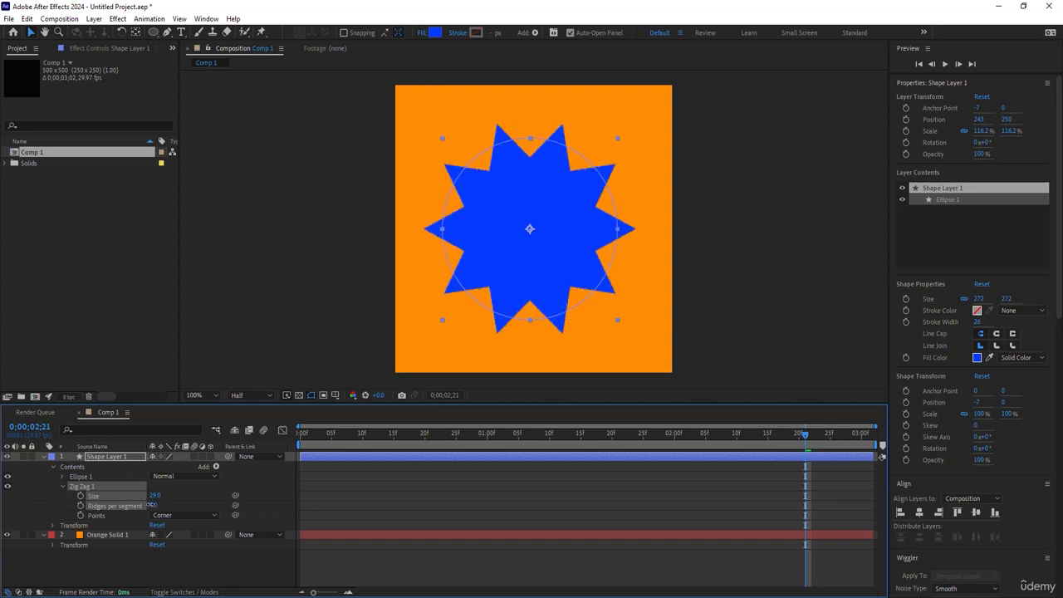
Set the Zig Zag points to Smooth and its size to 66.
{"action": "left_click", "coordinate": [185, 516]}
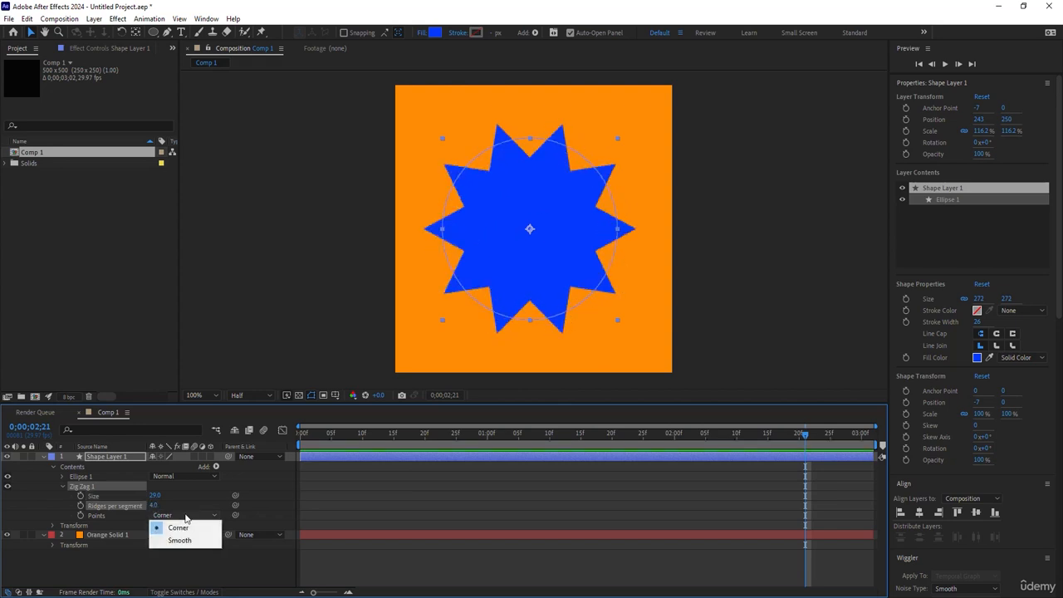
{"action": "left_click", "coordinate": [182, 546]}
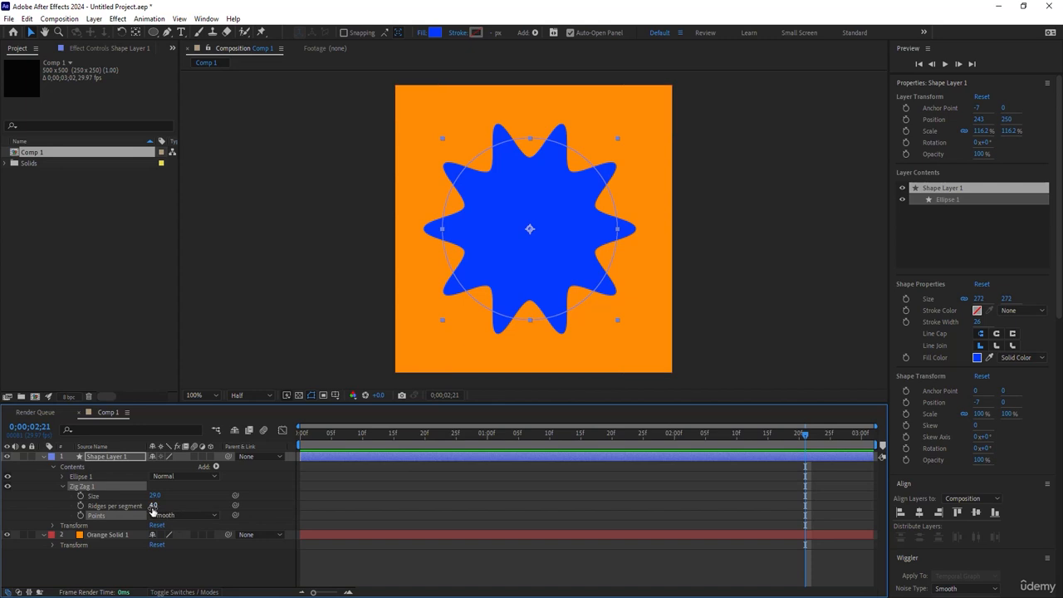
{"action": "left_click_drag", "start_coordinate": [153, 495], "coordinate": [172, 494]}
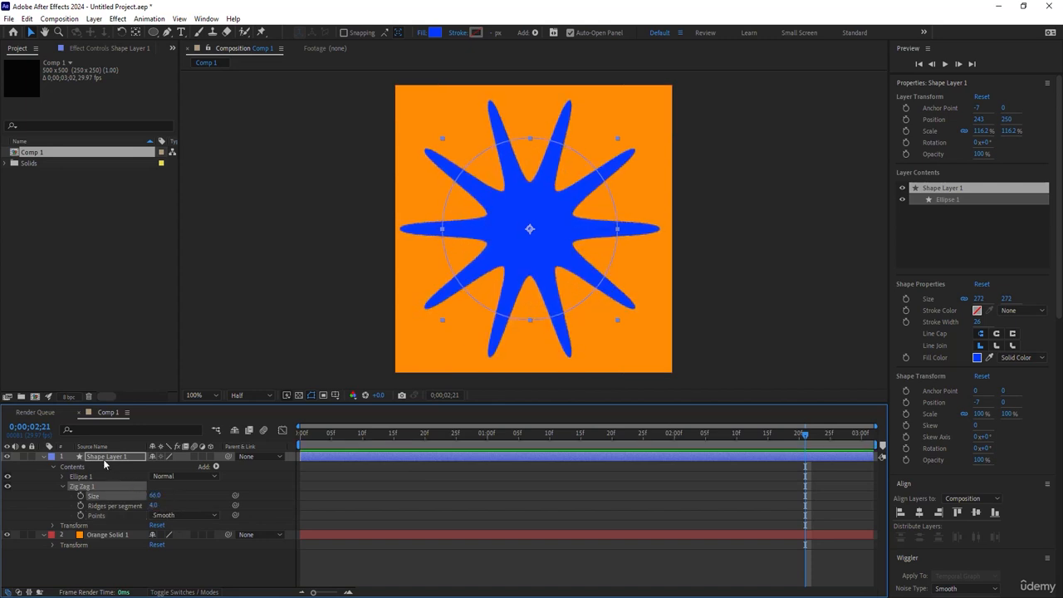
Reduce the ellipse path size to 216 by 216.
{"action": "left_click", "coordinate": [62, 478]}
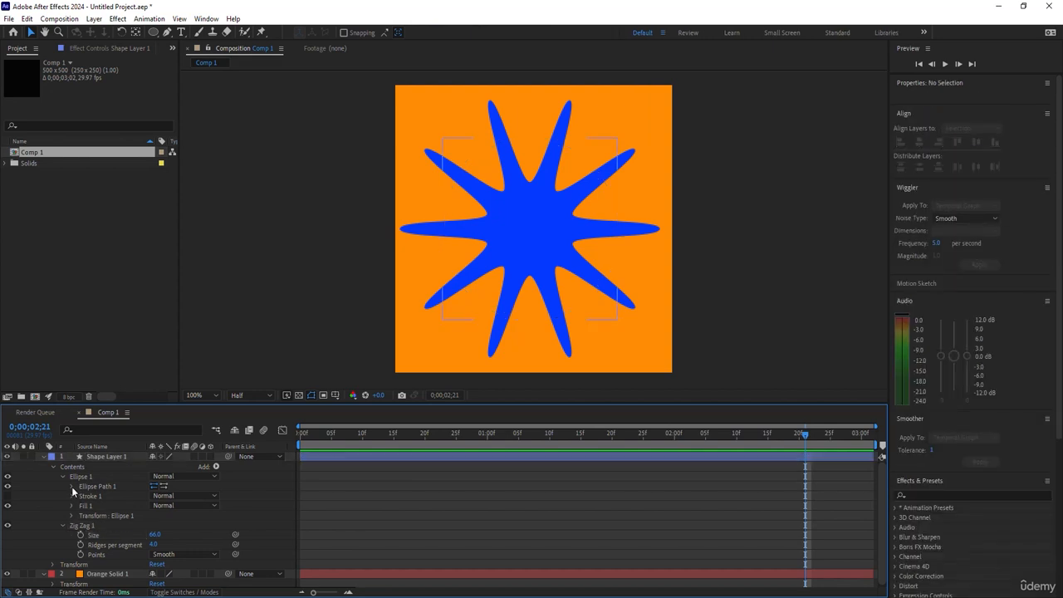
{"action": "left_click", "coordinate": [72, 487]}
{"action": "left_click_drag", "start_coordinate": [166, 497], "coordinate": [119, 494]}
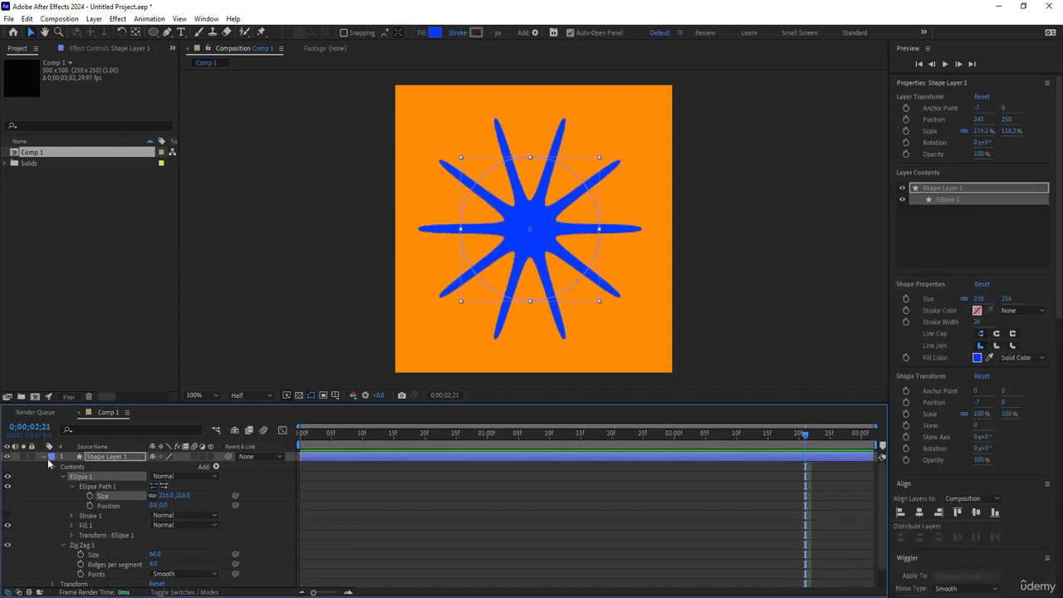
At the start of the timeline, add a Rotation keyframe to the shape layer.
{"action": "left_click", "coordinate": [44, 457]}
{"action": "left_click", "coordinate": [95, 497]}
{"action": "left_click_drag", "start_coordinate": [379, 435], "coordinate": [301, 435]}
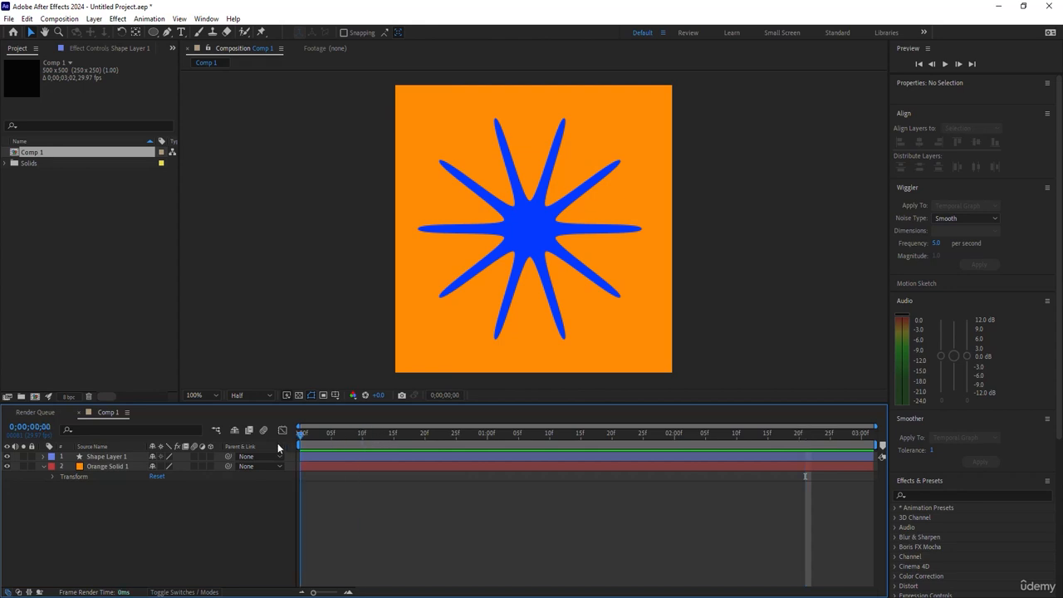
{"action": "left_click", "coordinate": [93, 458]}
{"action": "key", "text": "p"}
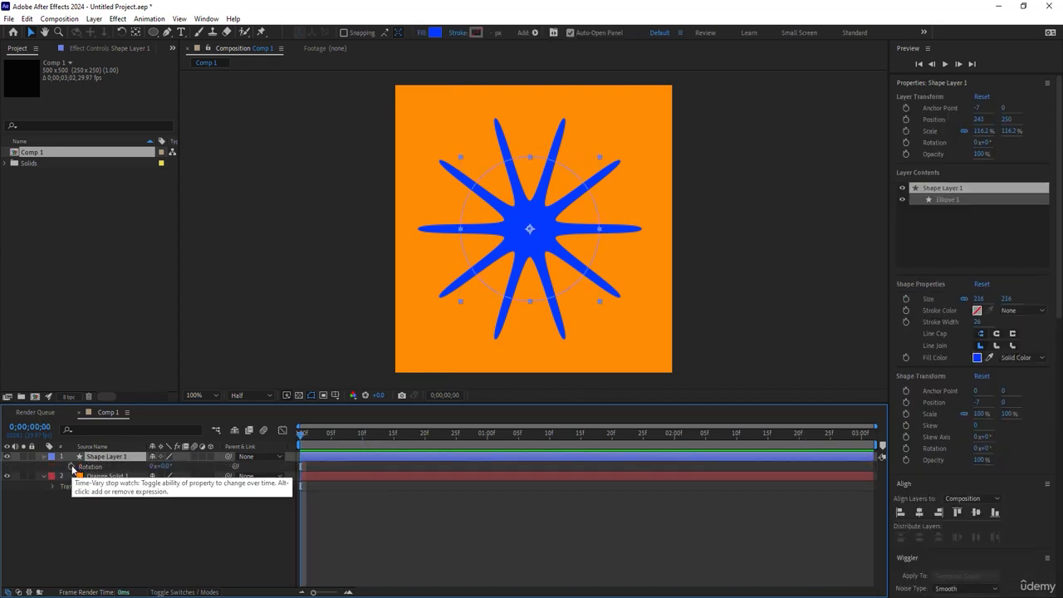
{"action": "left_click", "coordinate": [71, 468]}
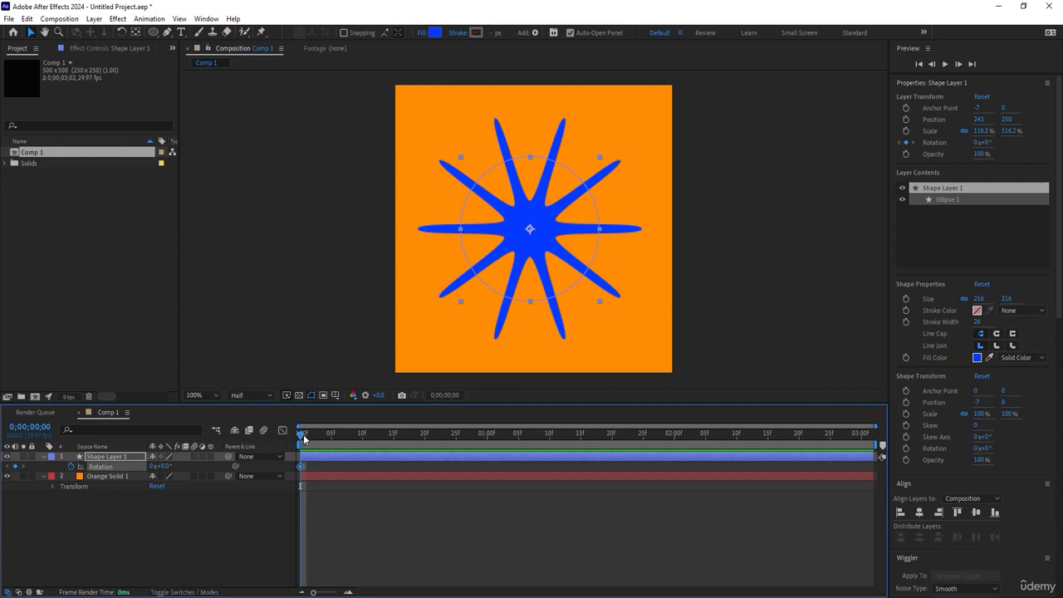
At the end of the timeline, set the shape layer's rotation to 1 full revolution.
{"action": "left_click_drag", "start_coordinate": [304, 439], "coordinate": [867, 437]}
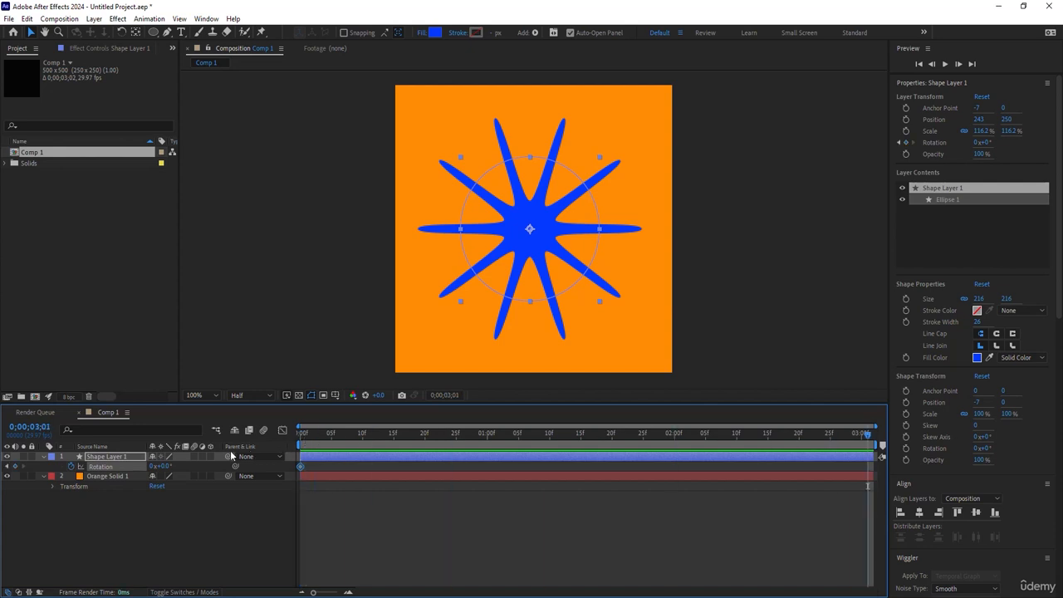
{"action": "left_click", "coordinate": [154, 466]}
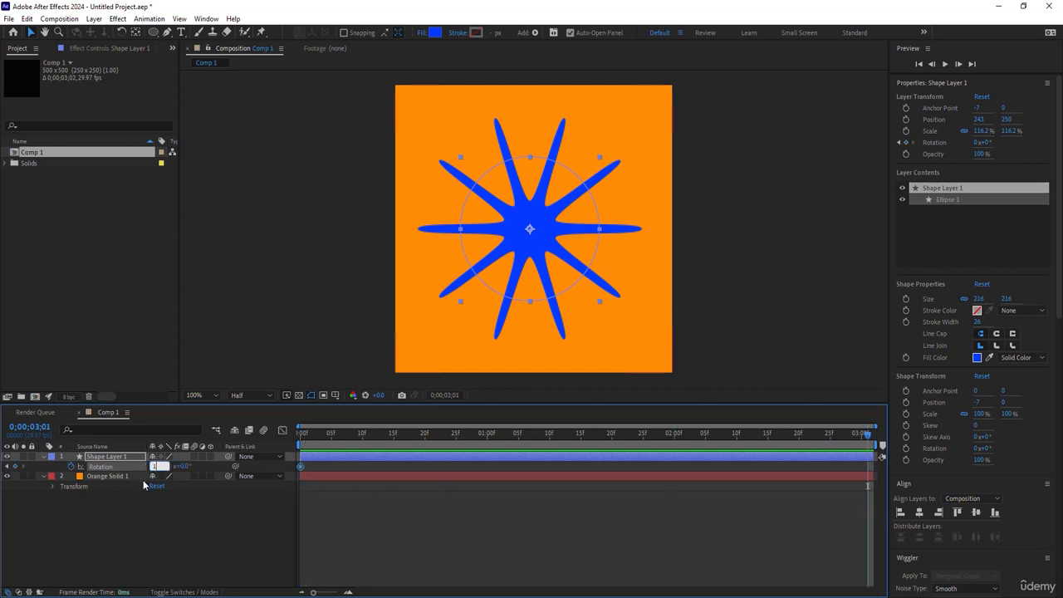
{"action": "type", "text": "1"}
{"action": "key", "text": "Return"}
Preview the rotation animation.
{"action": "left_click_drag", "start_coordinate": [312, 437], "coordinate": [672, 448]}
{"action": "key", "text": "space"}
{"action": "left_click", "coordinate": [486, 545]}
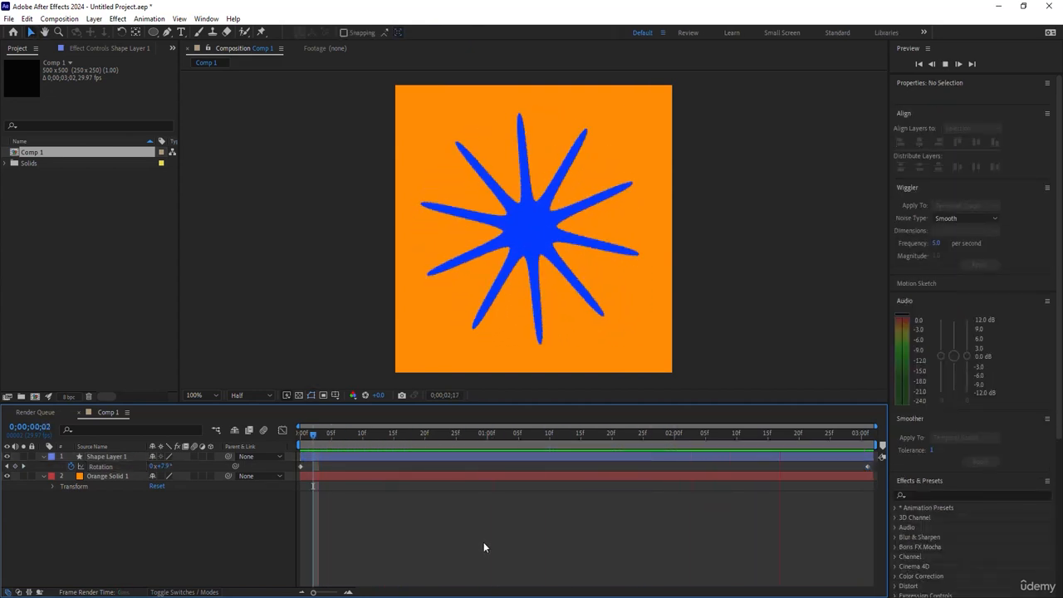
{"action": "key", "text": "space"}
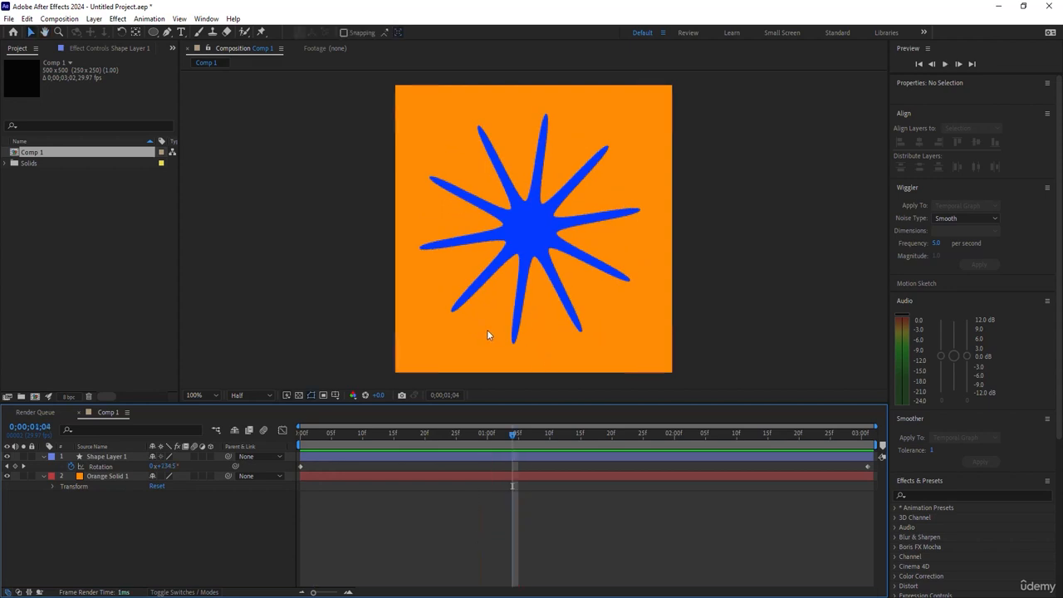
{"action": "left_click", "coordinate": [324, 169]}
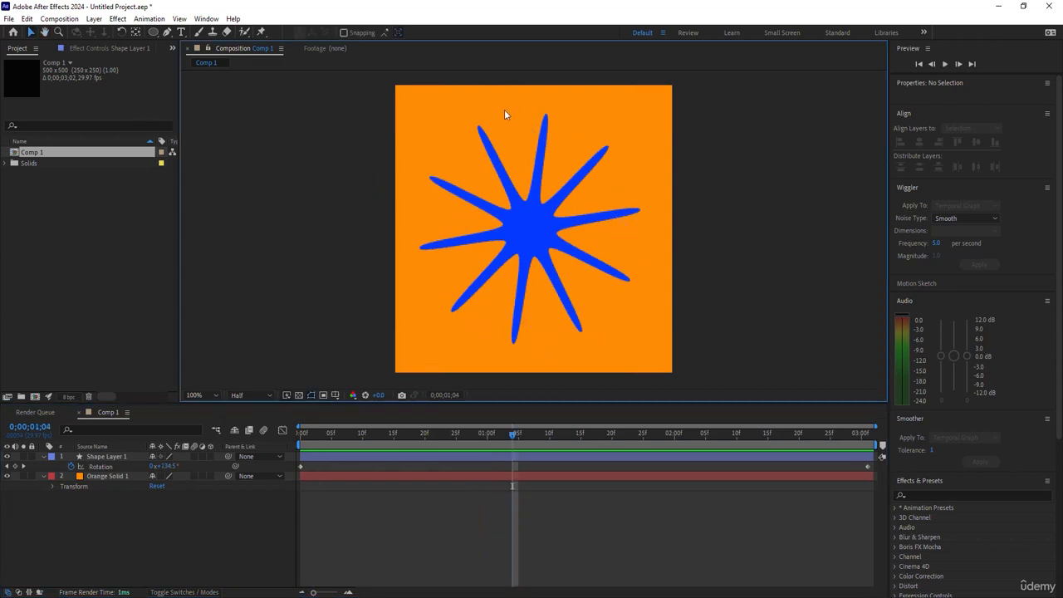
Add the composition to the render queue.
{"action": "left_click", "coordinate": [8, 18]}
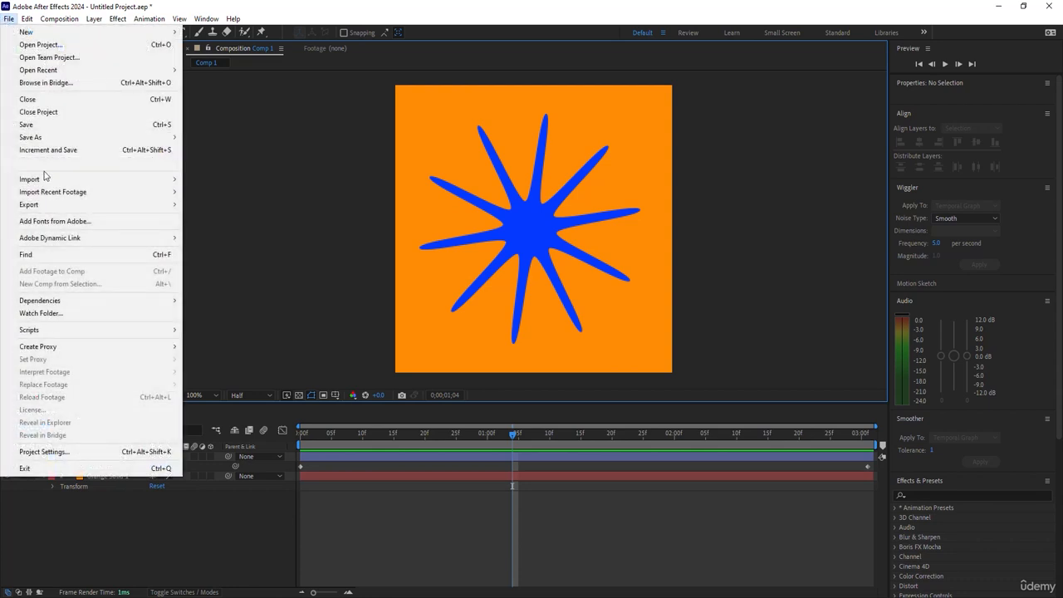
{"action": "mouse_move", "coordinate": [93, 207]}
{"action": "left_click", "coordinate": [230, 217]}
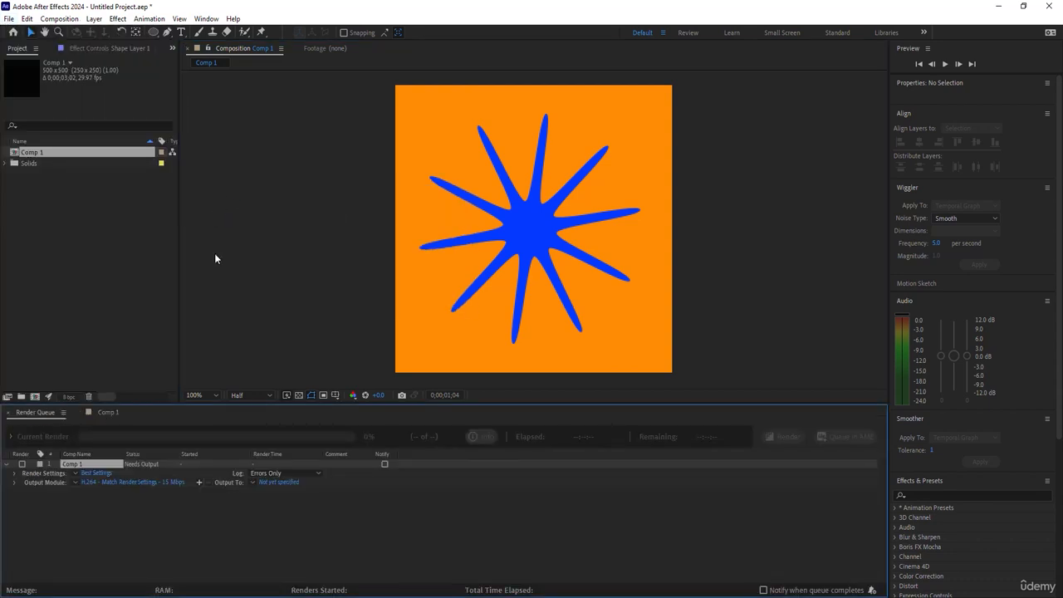
Open the render queue item's output module settings and browse the available formats without changing them.
{"action": "left_click", "coordinate": [73, 482]}
{"action": "left_click", "coordinate": [100, 480]}
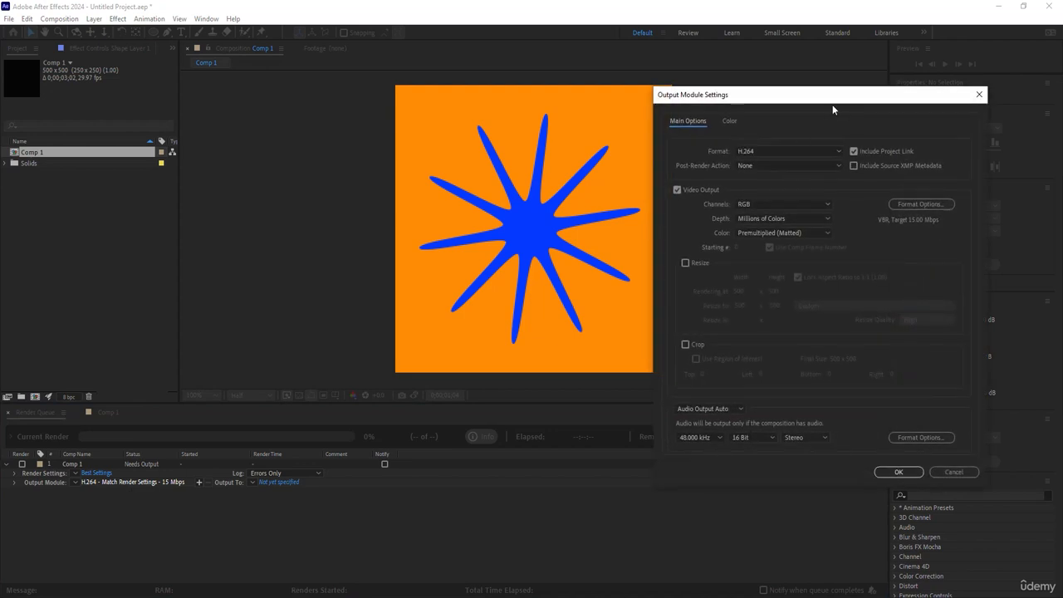
{"action": "left_click", "coordinate": [794, 152]}
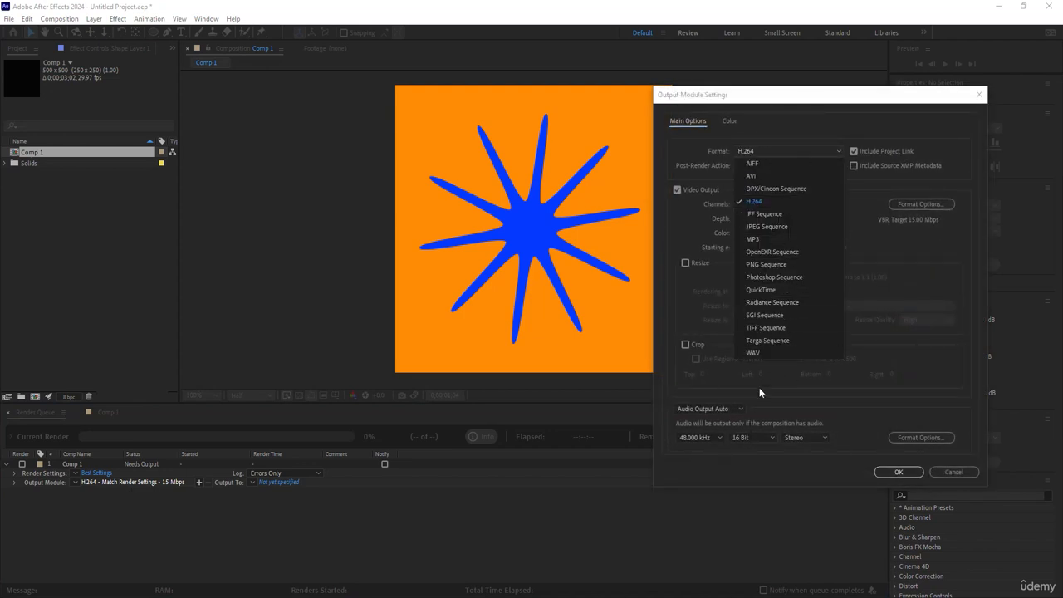
{"action": "left_click", "coordinate": [979, 95]}
{"action": "left_click", "coordinate": [980, 95]}
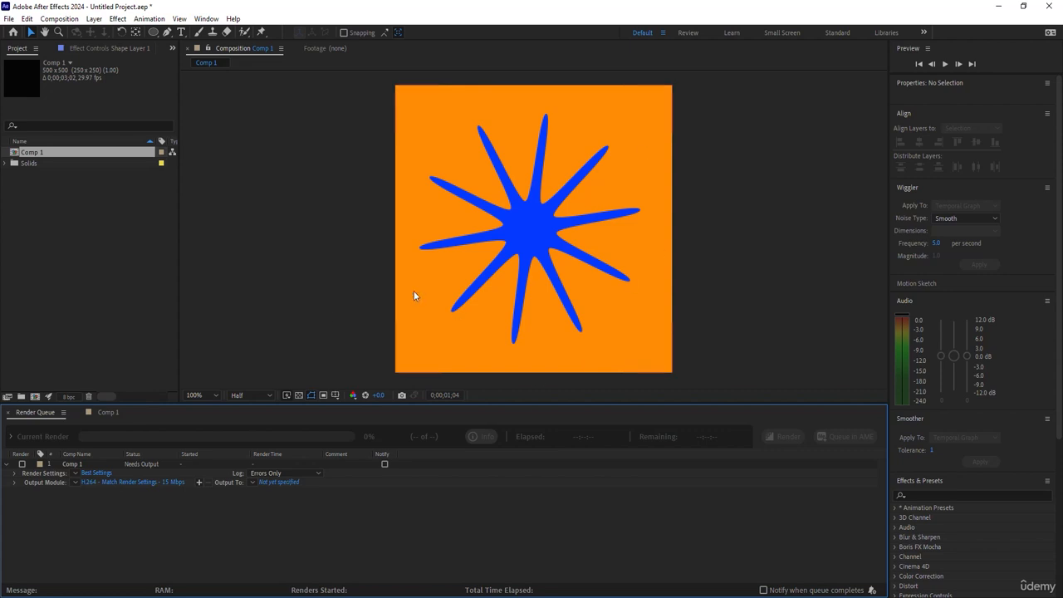
Switch to Adobe Media Encoder by adding the composition to the Adobe Media Encoder queue.
{"action": "left_click", "coordinate": [7, 17]}
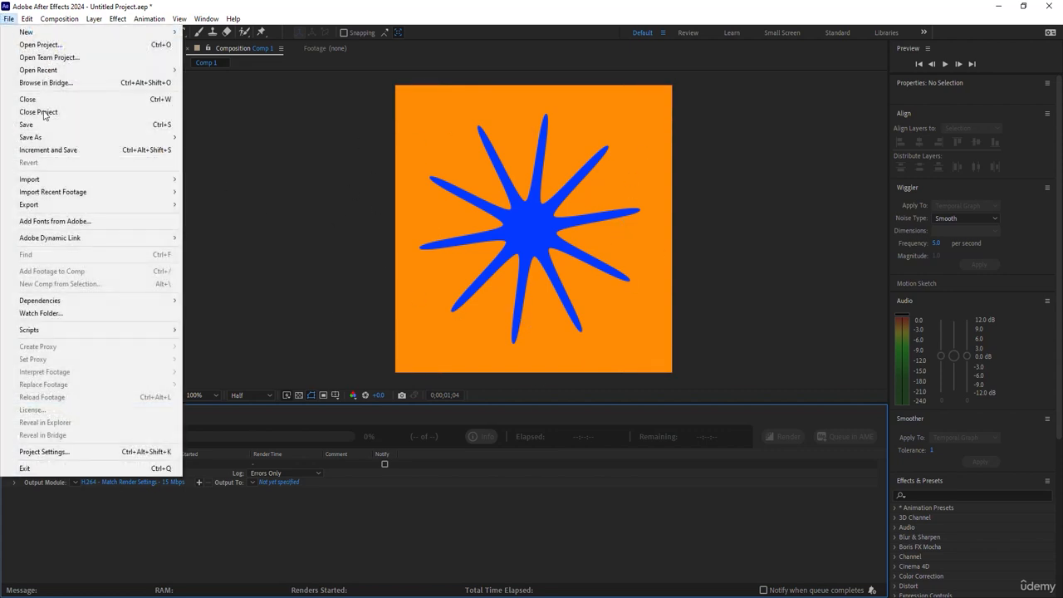
{"action": "mouse_move", "coordinate": [90, 206]}
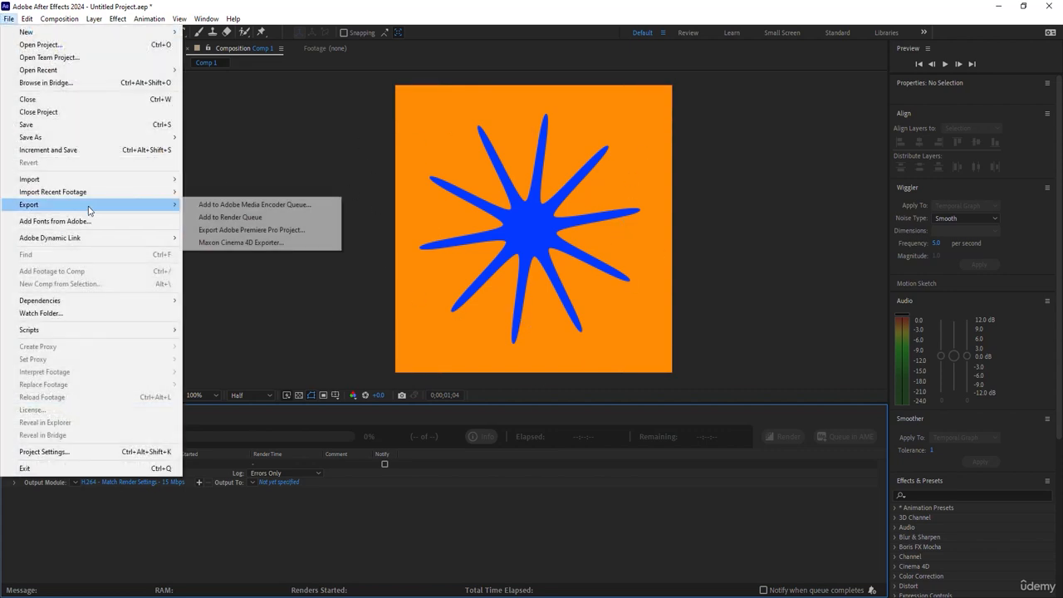
{"action": "left_click", "coordinate": [299, 207]}
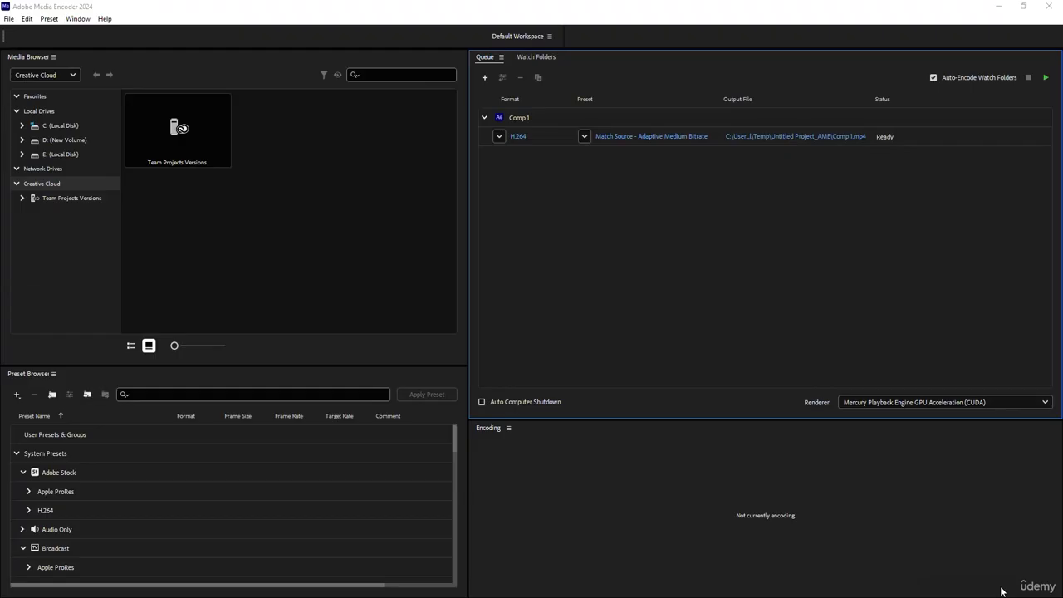
Set the queued composition's format to Animated GIF and its preset to Animated GIF (Match Source).
{"action": "left_click", "coordinate": [514, 118]}
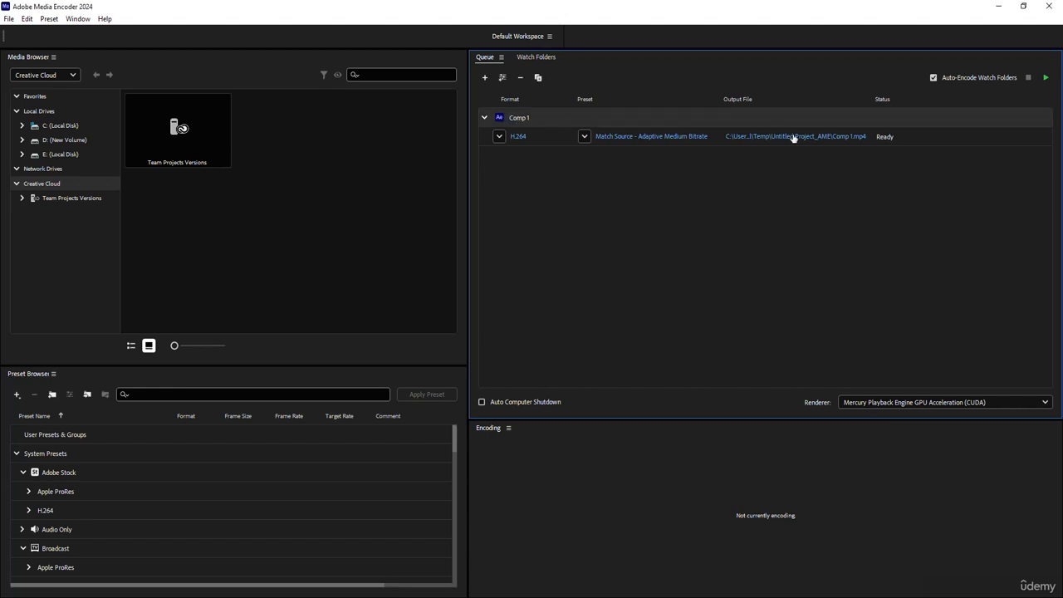
{"action": "left_click", "coordinate": [499, 137]}
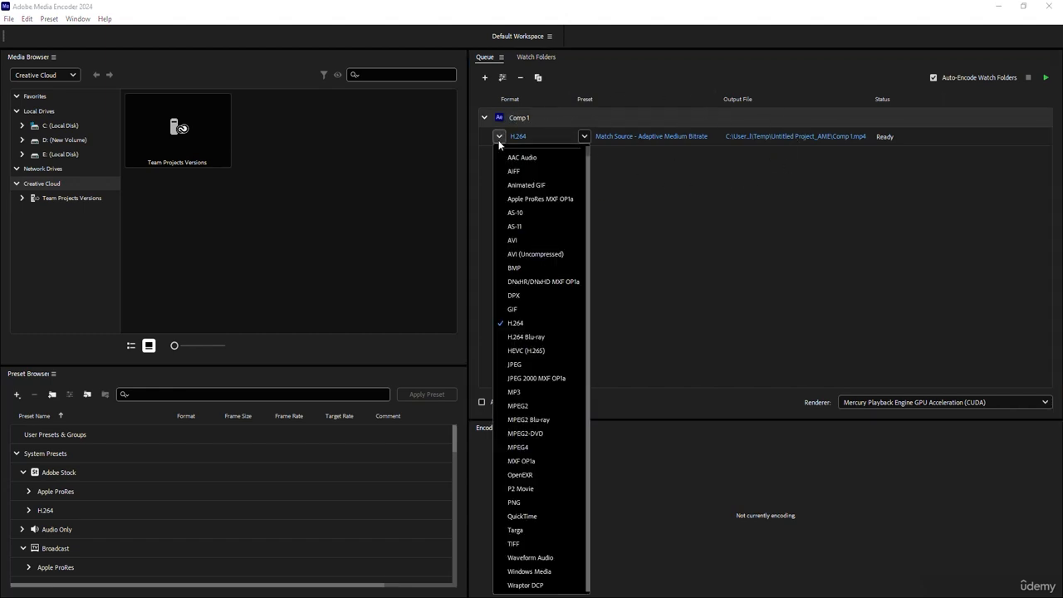
{"action": "left_click", "coordinate": [517, 184]}
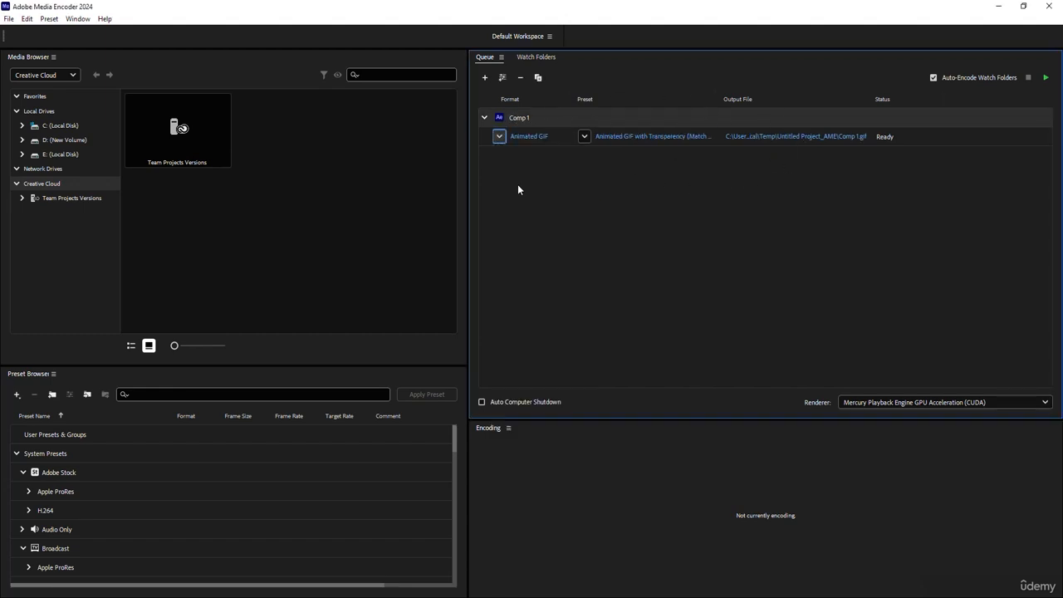
{"action": "left_click", "coordinate": [585, 137]}
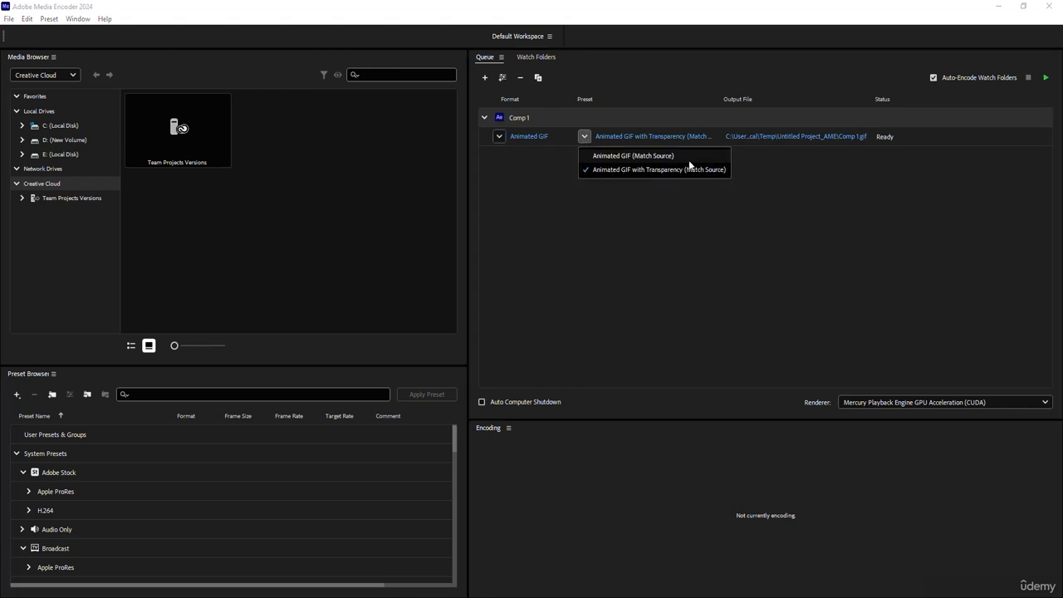
{"action": "left_click", "coordinate": [640, 157]}
Start encoding the queue.
{"action": "left_click", "coordinate": [999, 6]}
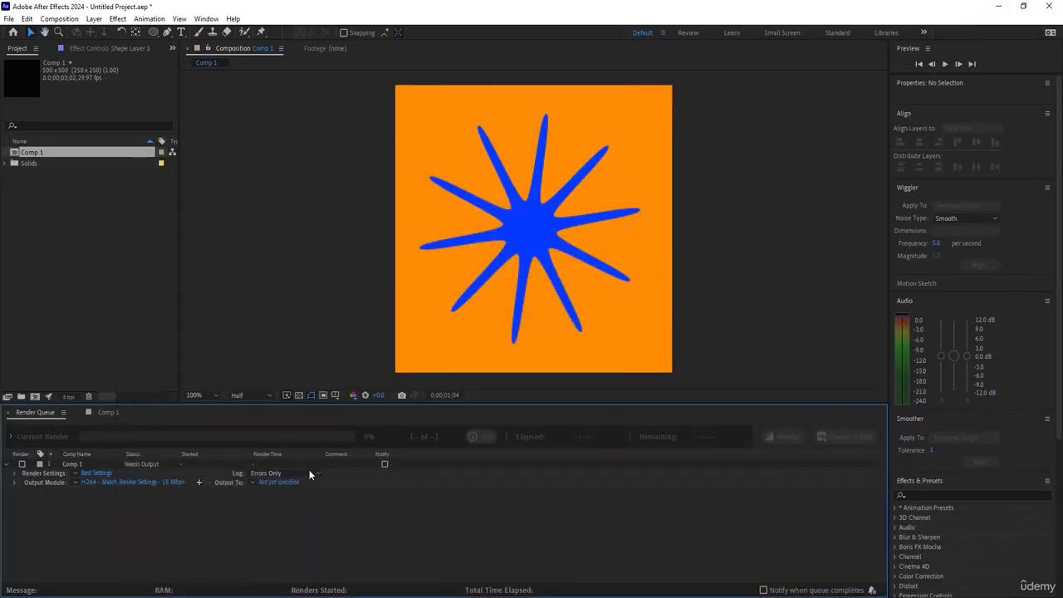
{"action": "left_click", "coordinate": [533, 596]}
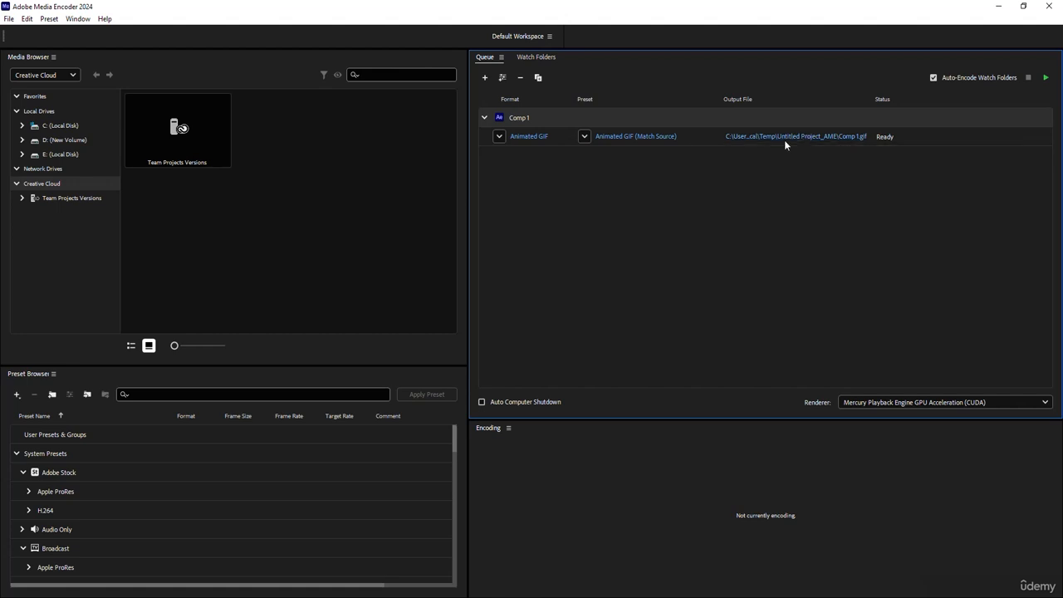
{"action": "left_click", "coordinate": [1046, 78]}
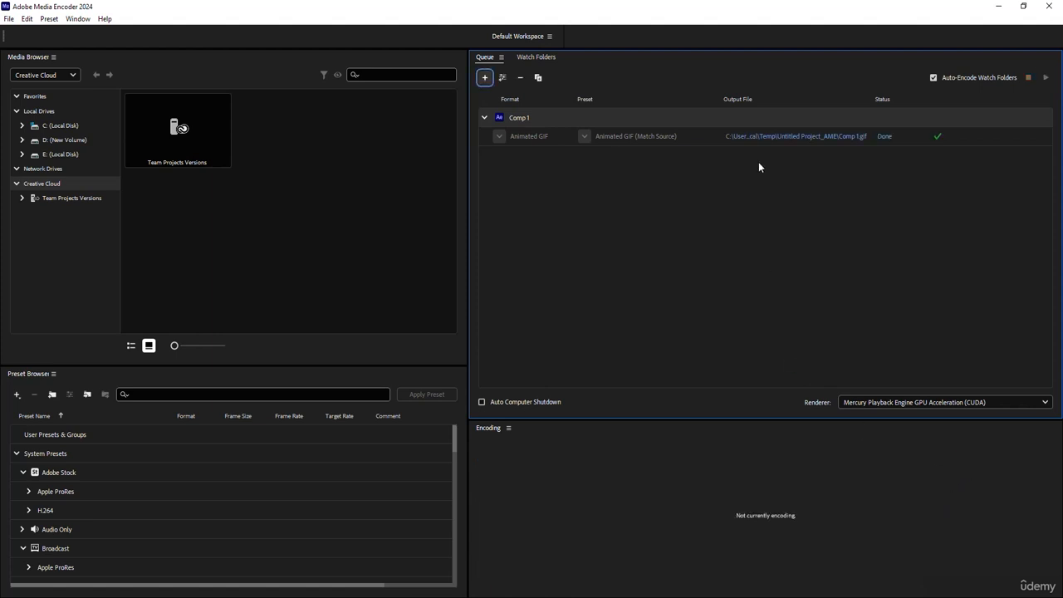
Open the output file's folder and open the rendered Comp 1 GIF to review it.
{"action": "left_click", "coordinate": [777, 142]}
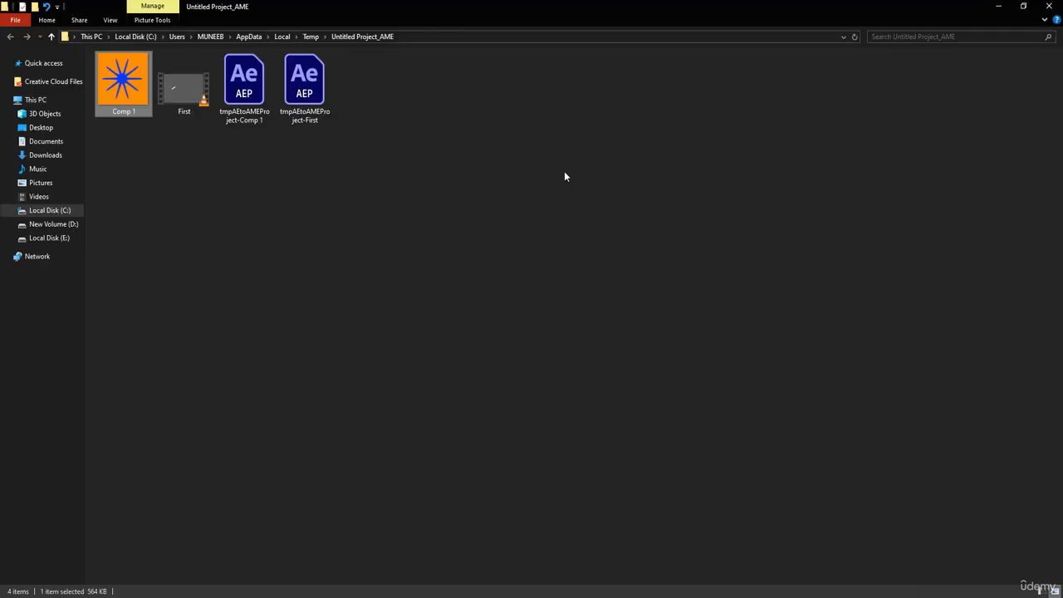
{"action": "left_click", "coordinate": [153, 169]}
{"action": "left_click", "coordinate": [125, 87]}
{"action": "double_click", "coordinate": [122, 88]}
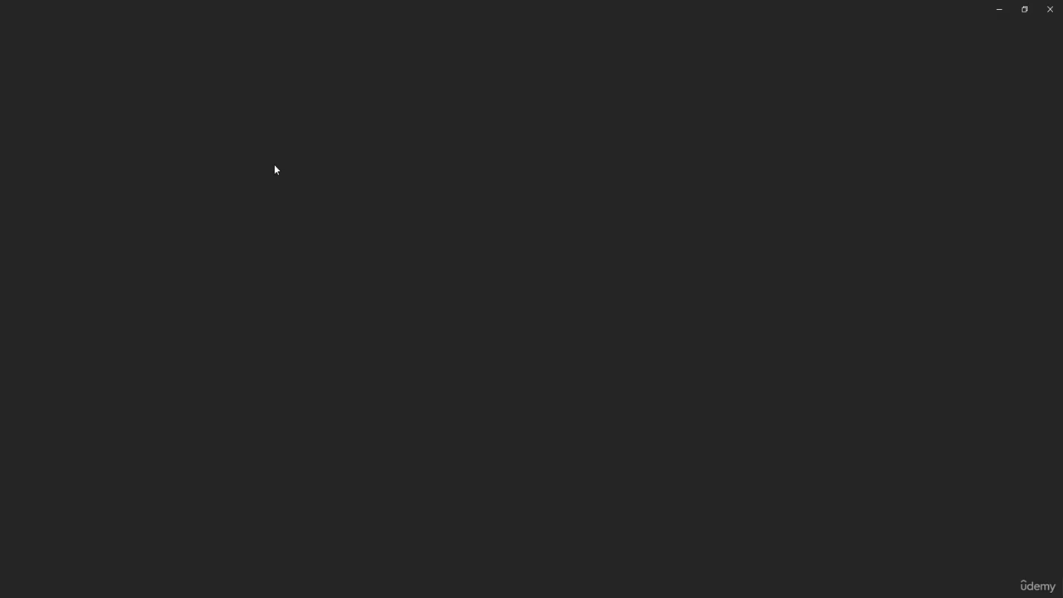